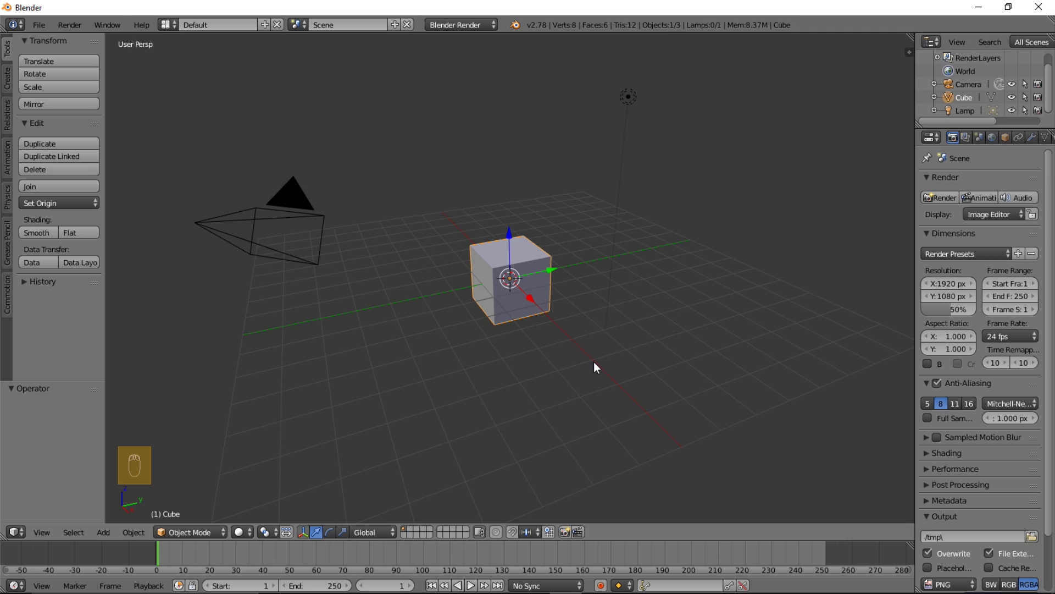
Step: Switch to top view and align the camera to it, looking straight down on the cube
key(KP_7)
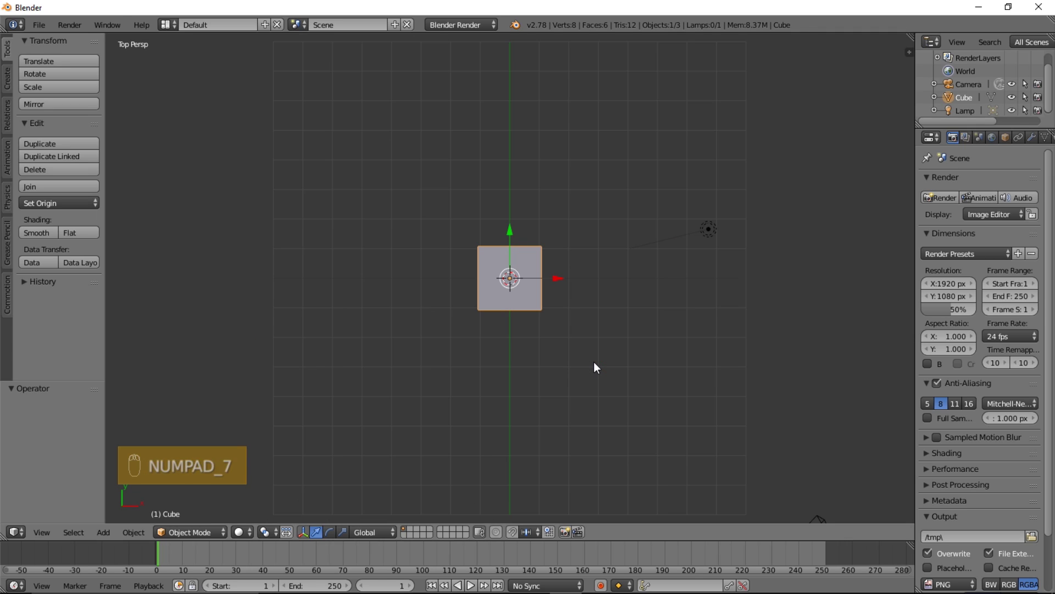
key(ctrl+alt+KP_0)
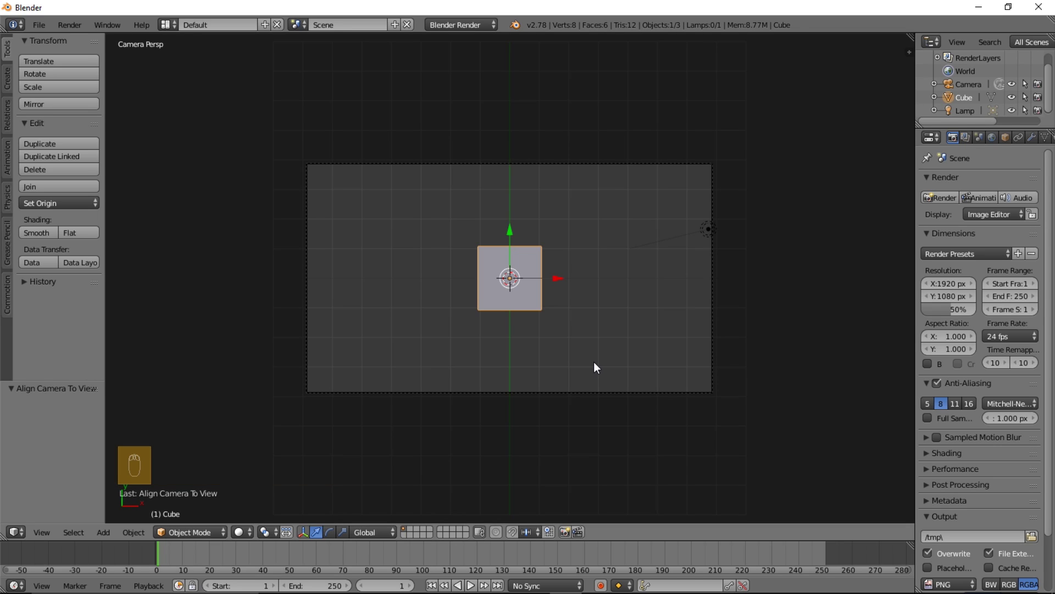
Step: Rotate the cube 45° about Y, then another 45° about X
key(r)
key(y)
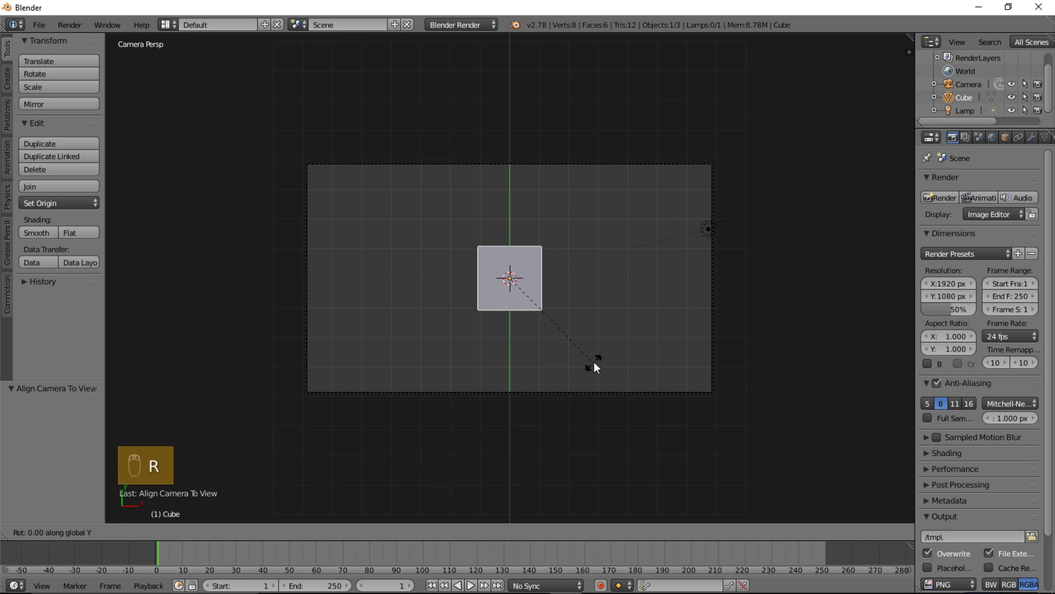
key(4)
key(5)
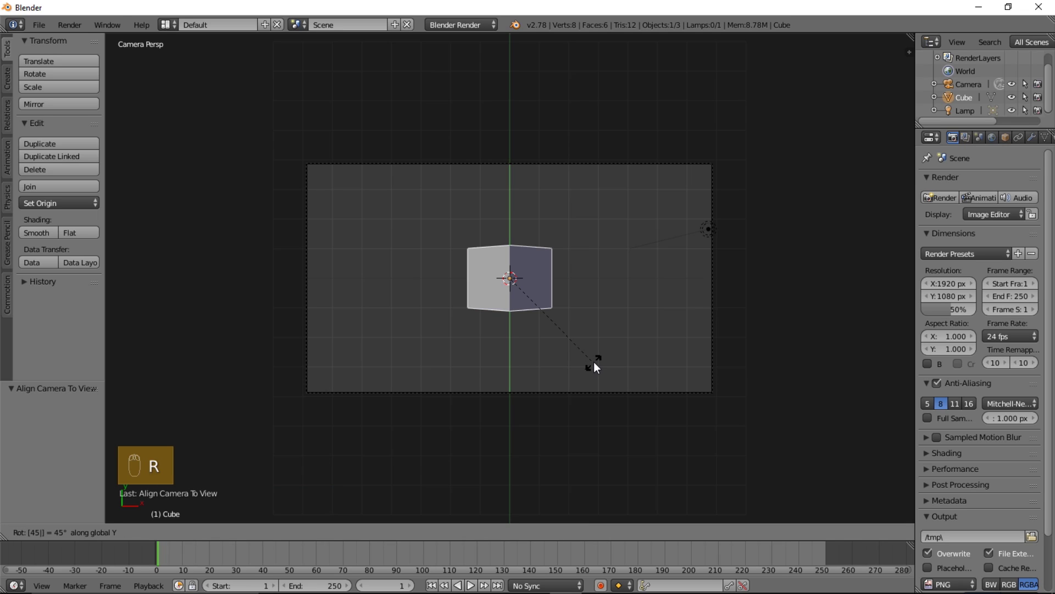
key(Return)
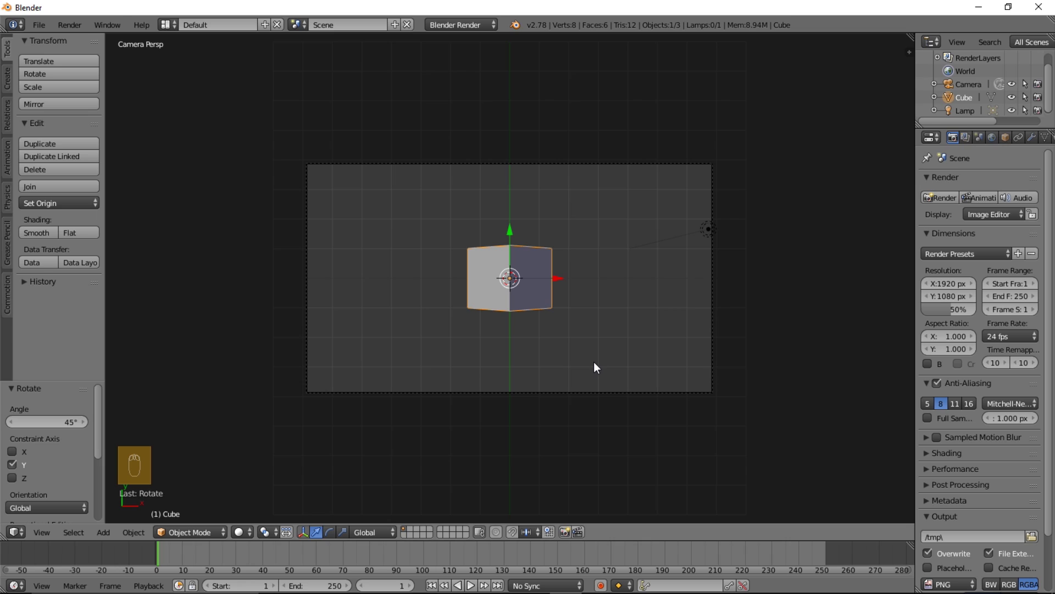
key(r)
text(x)
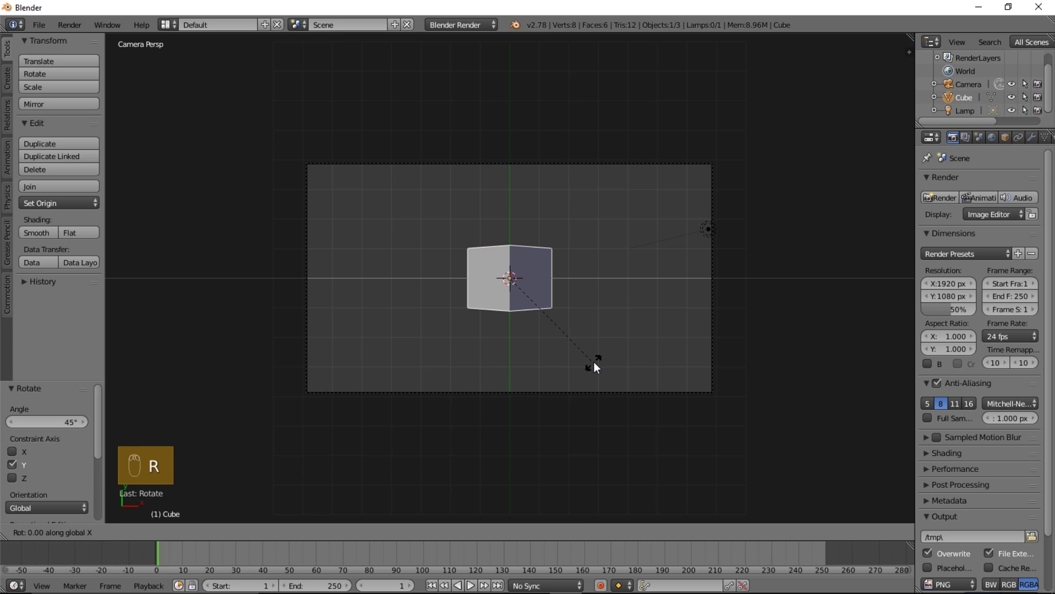
text(45)
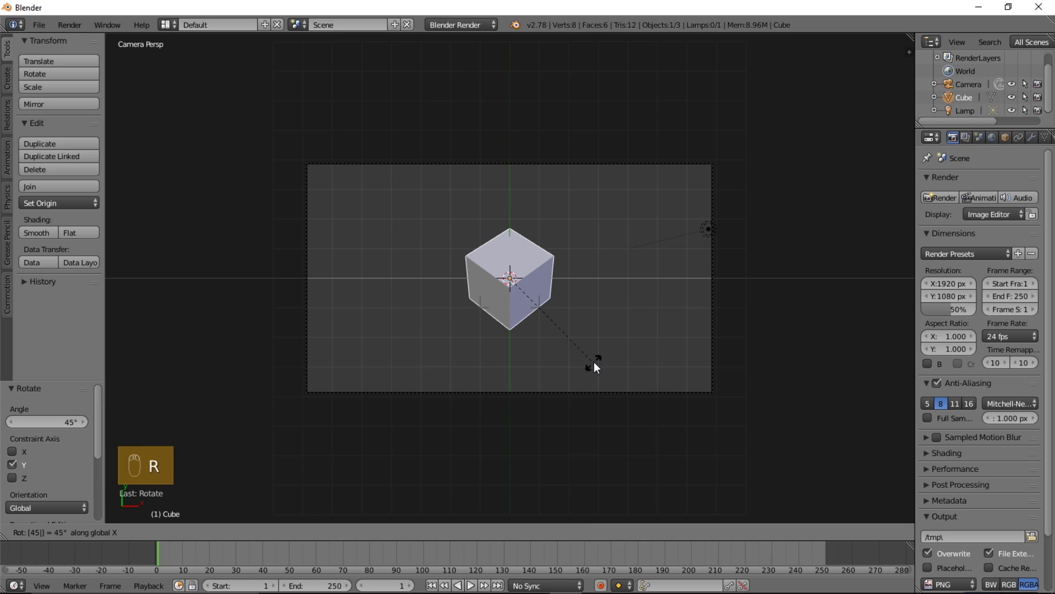
click(594, 362)
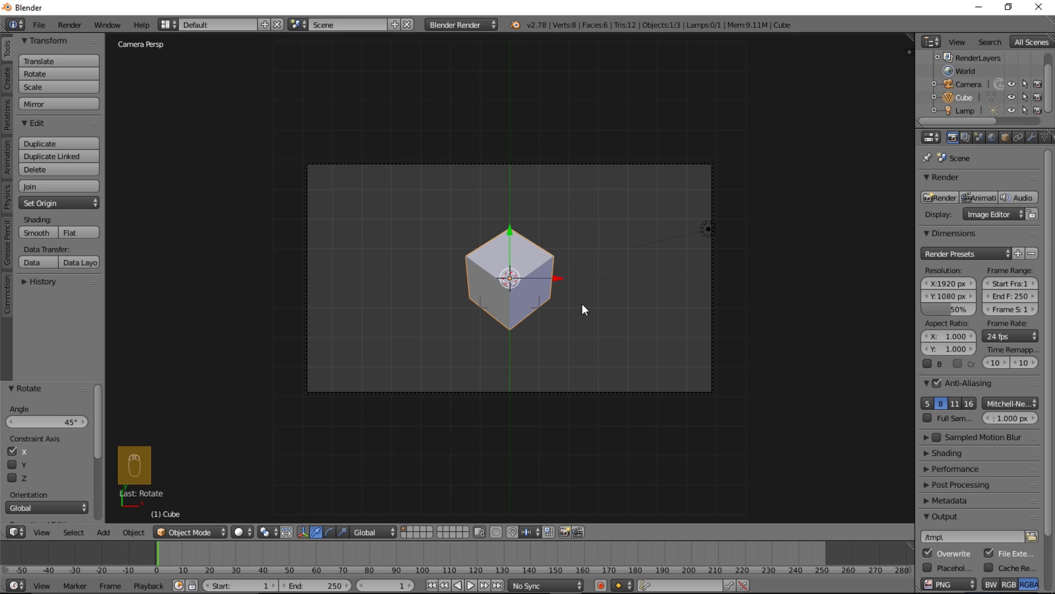
Step: Apply the cube's rotation and scale it to 0 along Z
key(ctrl+a)
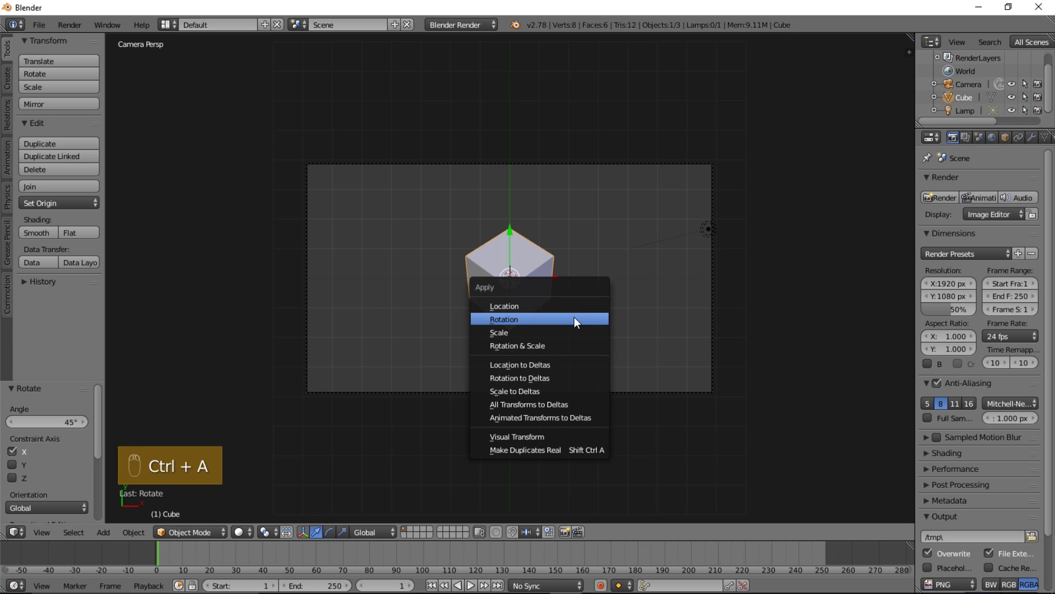
click(574, 319)
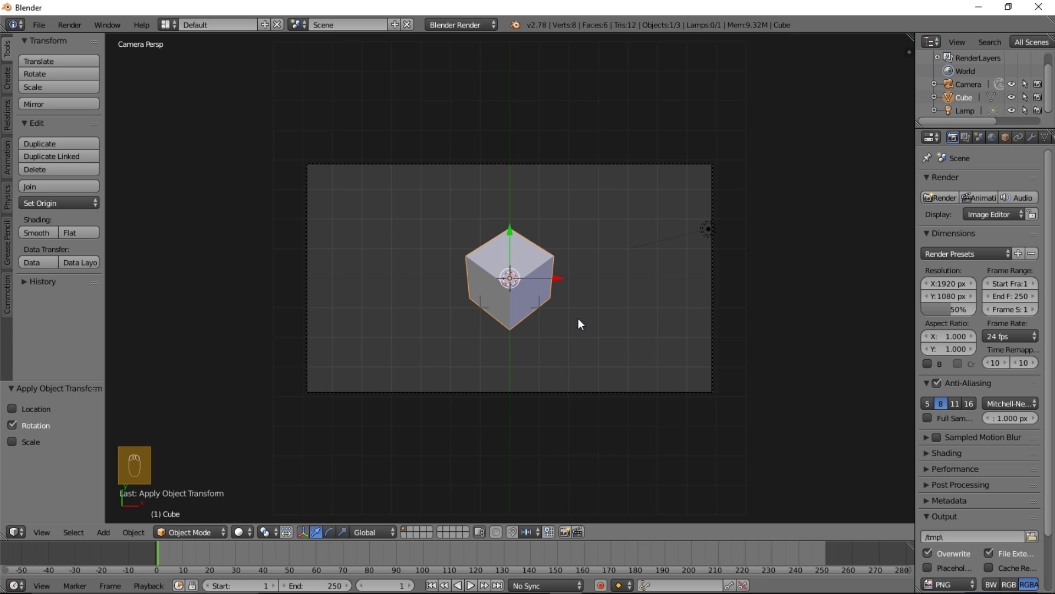
text(sz)
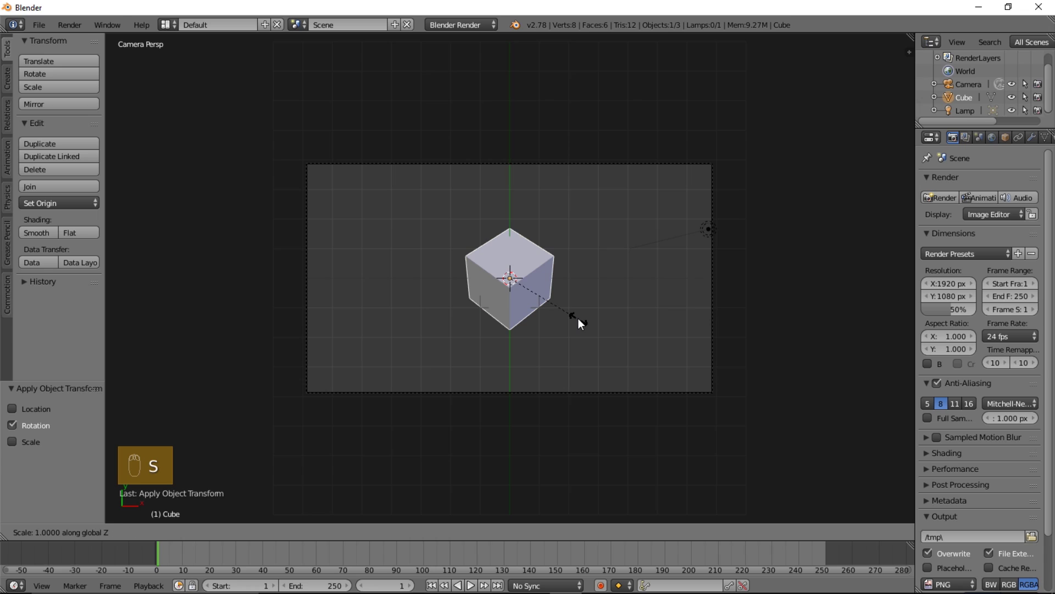
text(0)
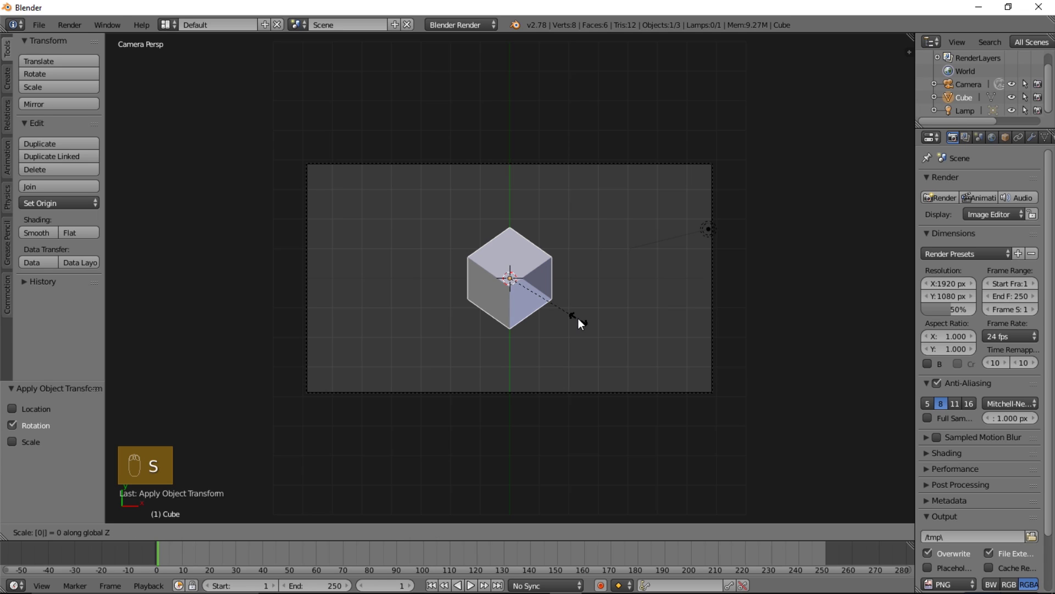
key(Return)
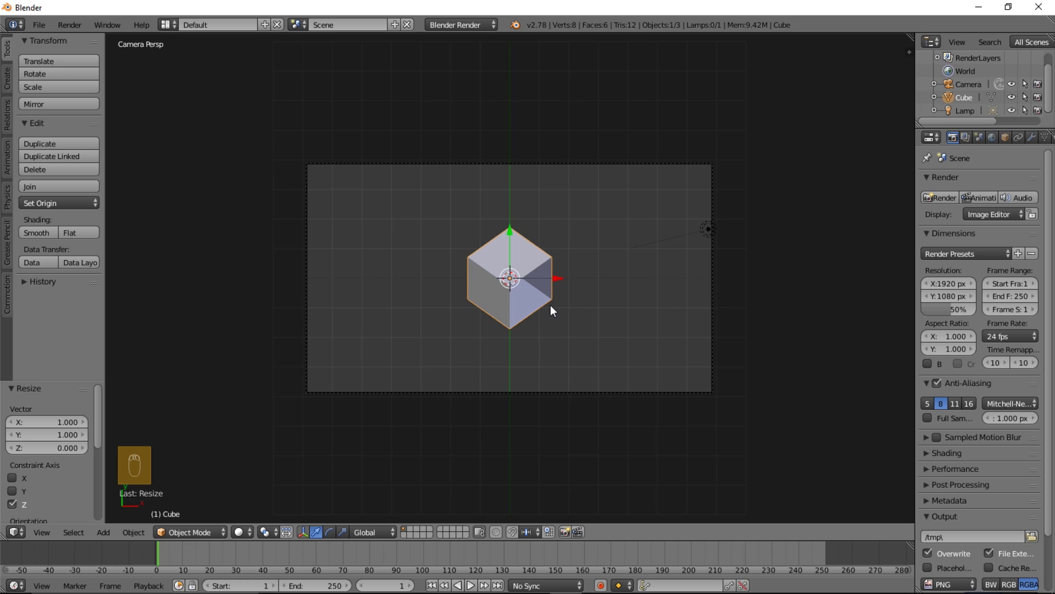
Step: In Edit Mode, delete the two centre vertices, then return to Object Mode
key(Tab)
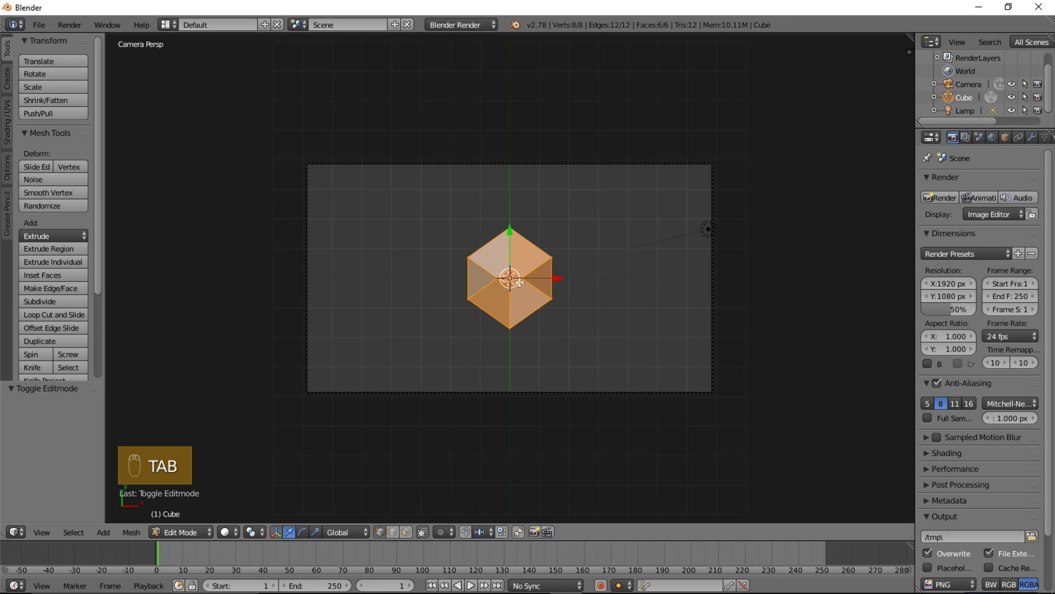
scroll(512, 281, up, 2)
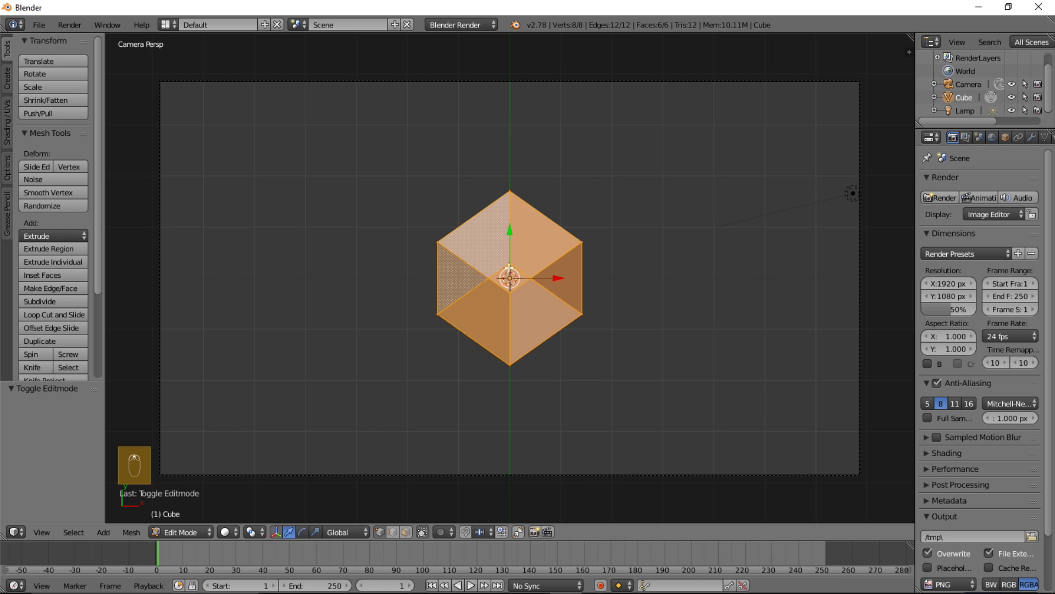
right_click(513, 297)
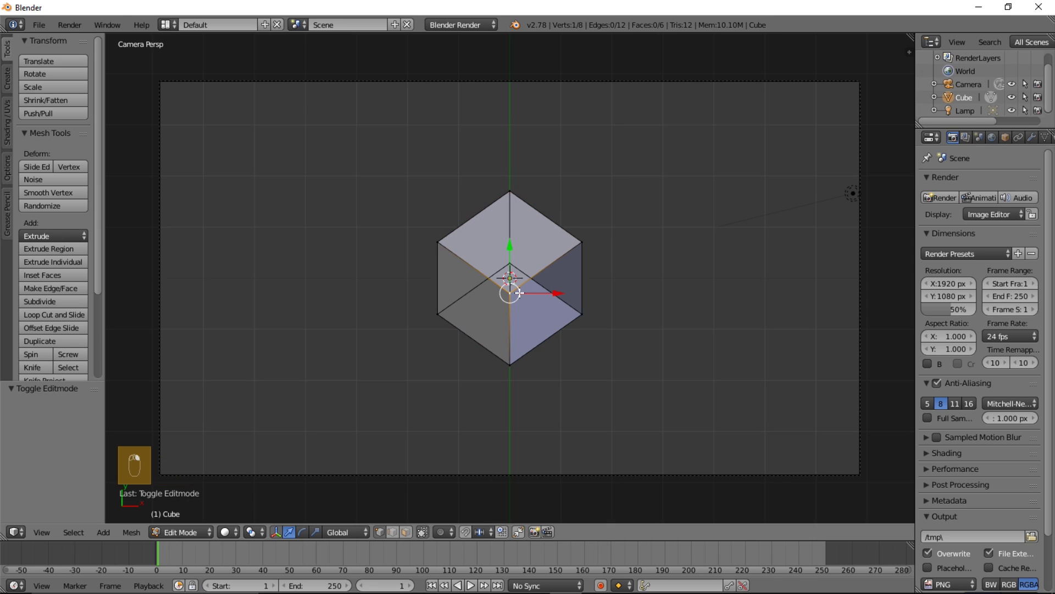
shift+right_click(509, 261)
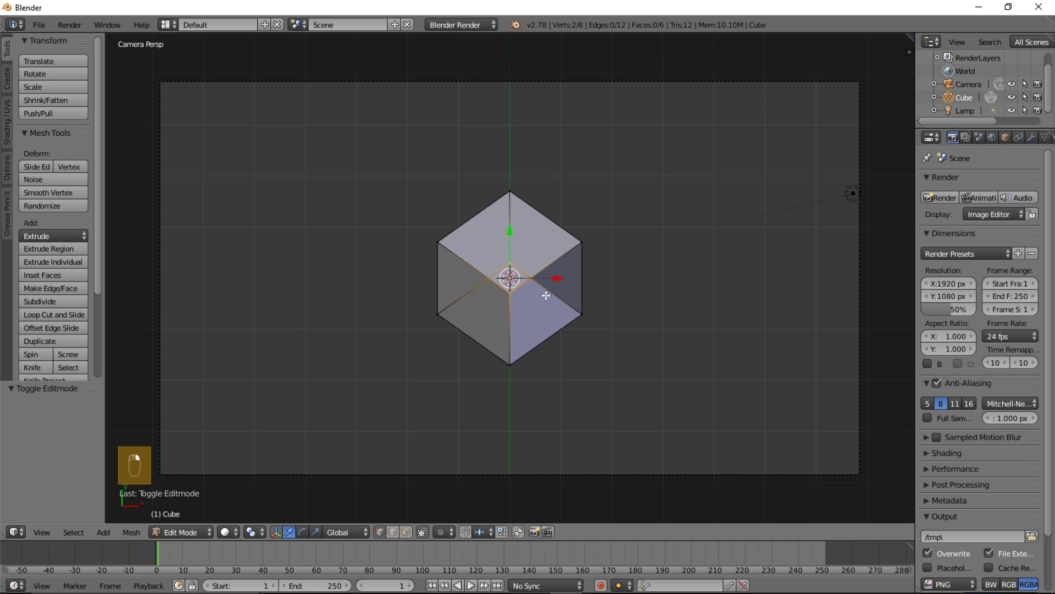
key(x)
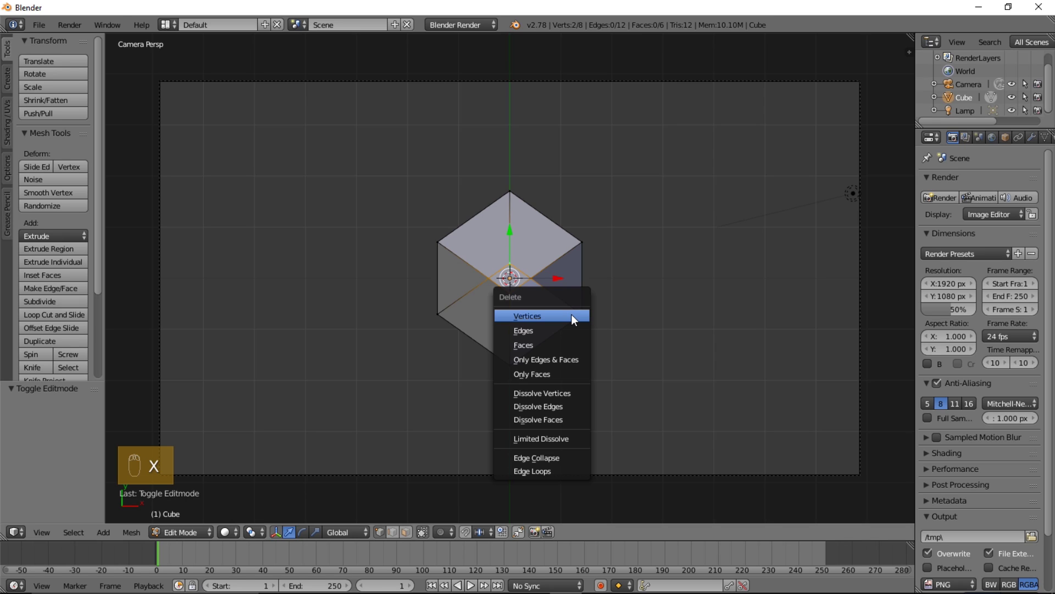
click(572, 314)
scroll(581, 286, down, 1)
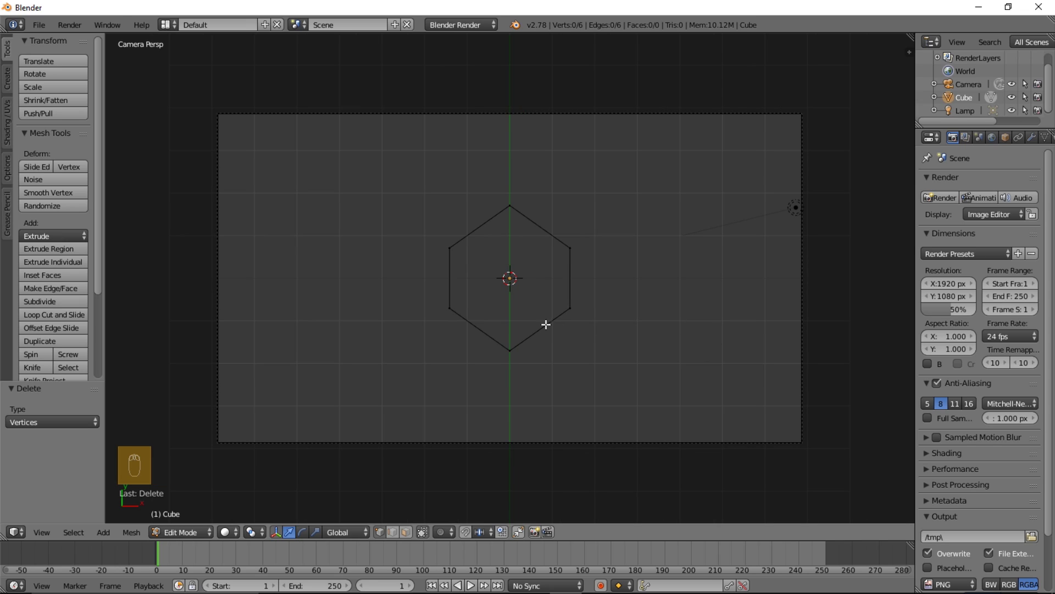
key(Tab)
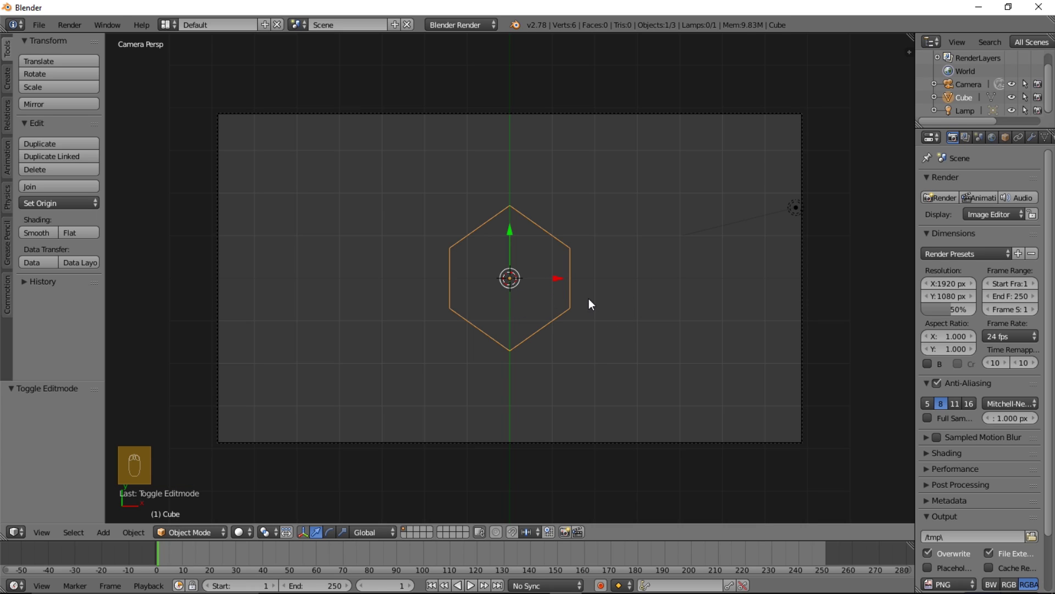
Step: Show the hexagon's mesh Object Data properties
scroll(589, 299, down, 1)
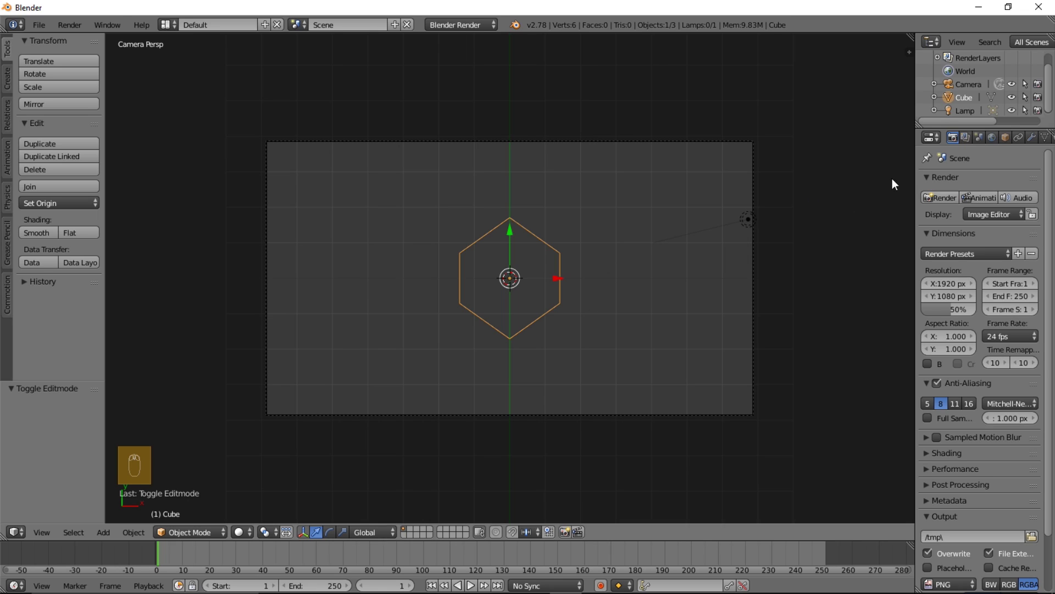
click(1045, 137)
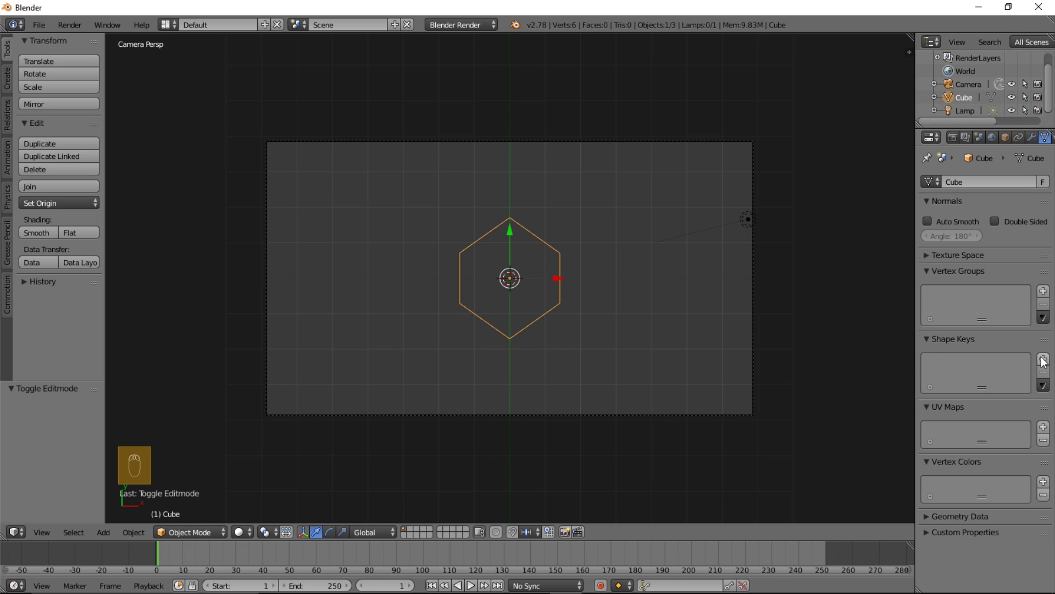
scroll(612, 268, up, 1)
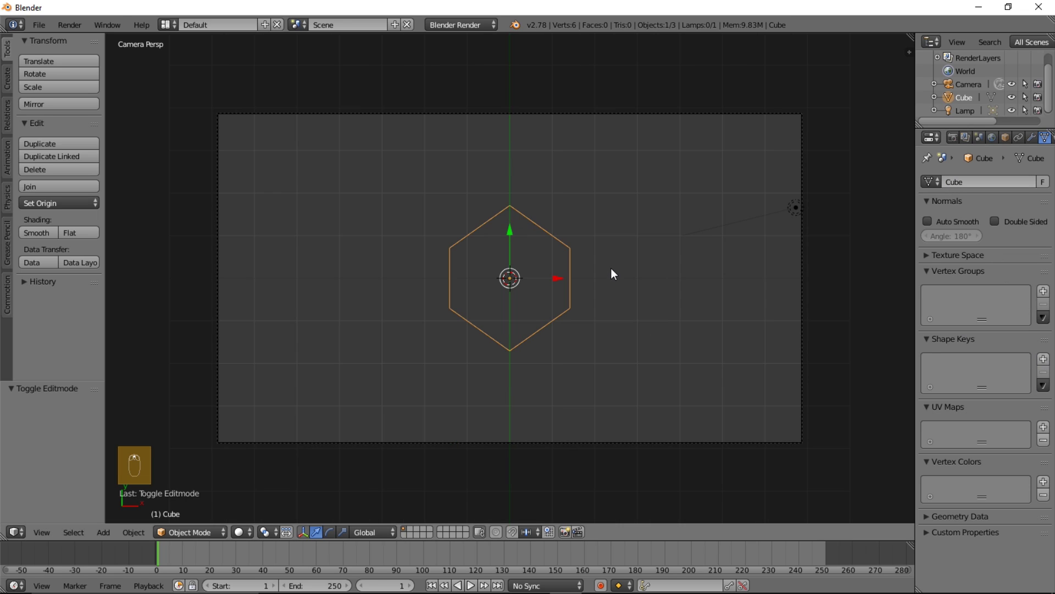
scroll(620, 258, down, 1)
Step: In Edit Mode, extrude all six vertices in place, then return to Object Mode
key(Tab)
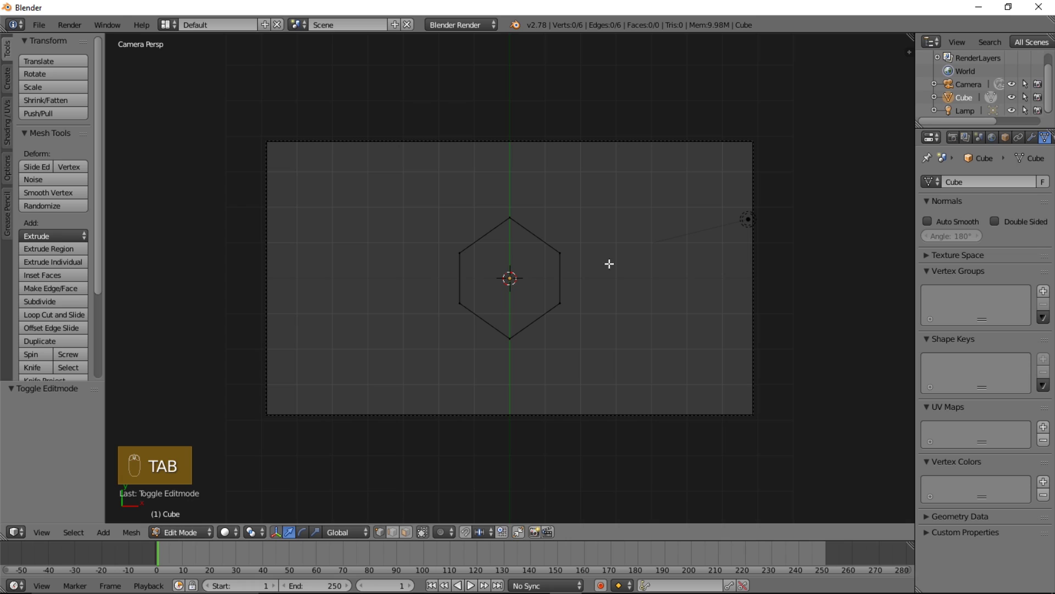
key(a)
key(a)
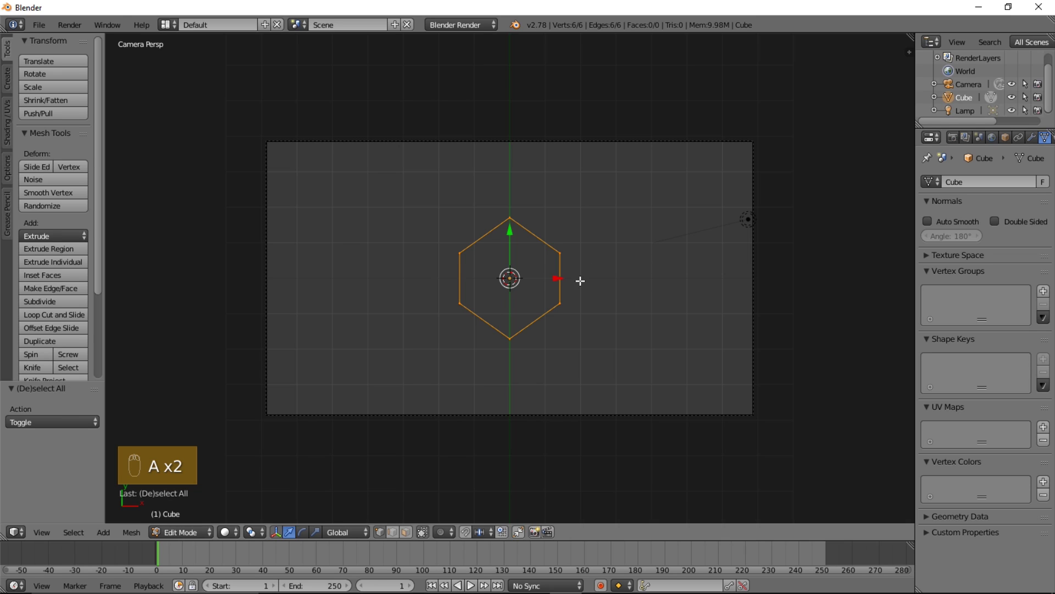
key(e)
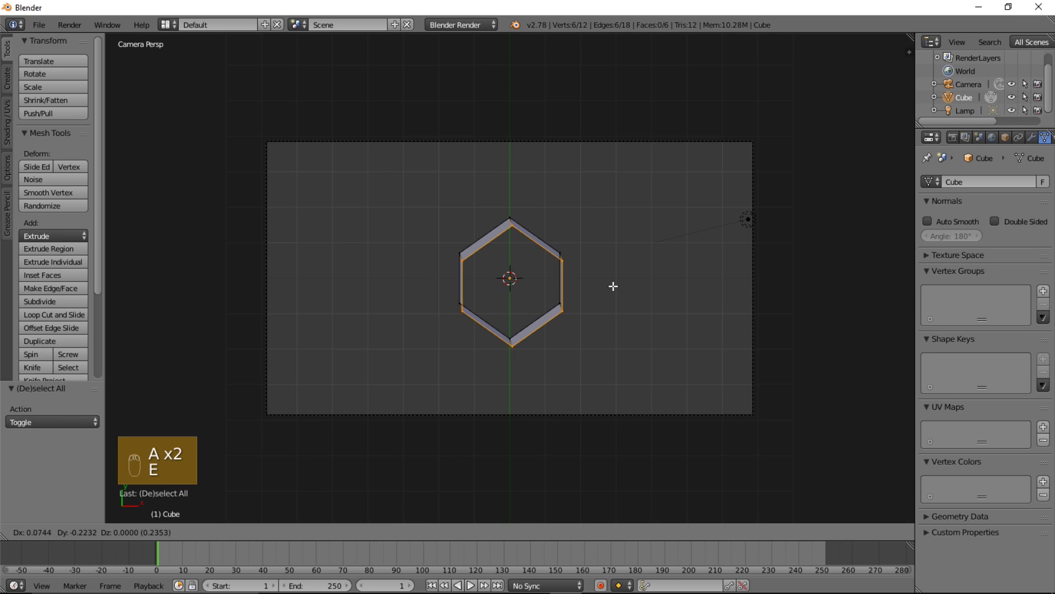
right_click(630, 292)
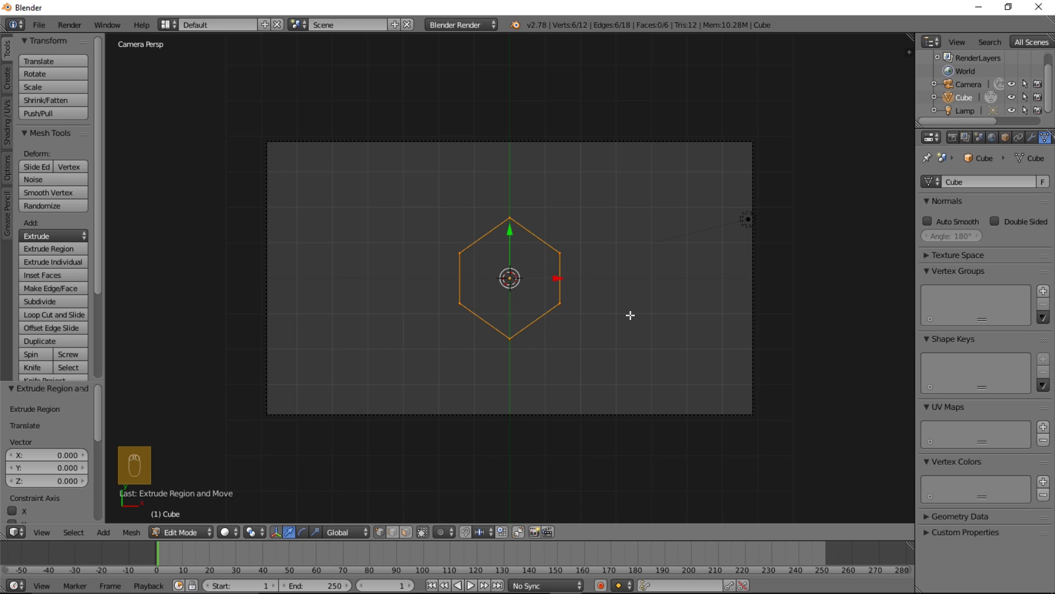
key(Tab)
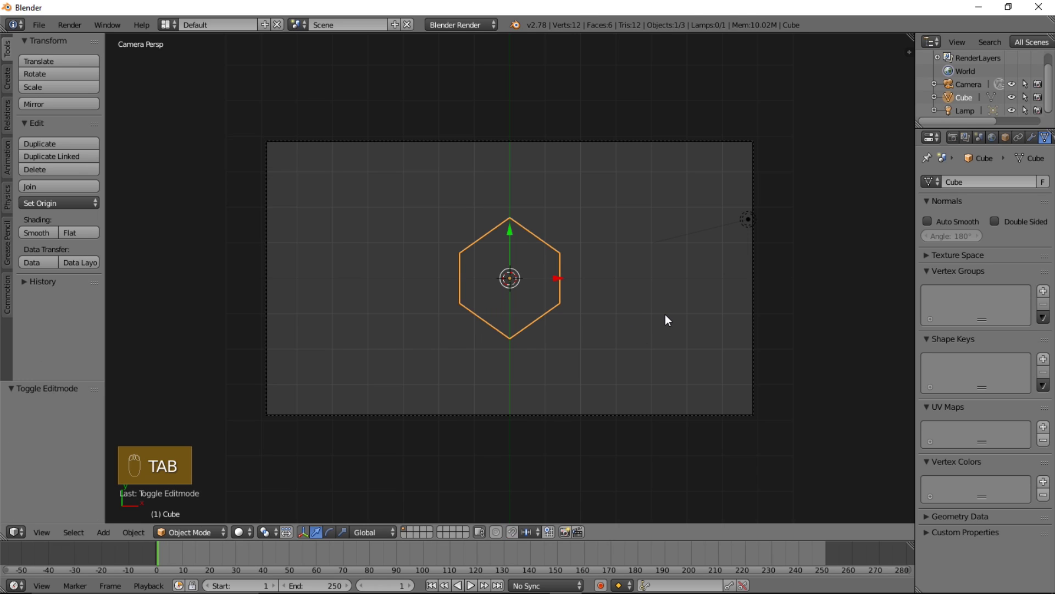
Step: Add Basis and Key 1 shape keys, and for Key 1 scale the inner ring to 0
click(1043, 359)
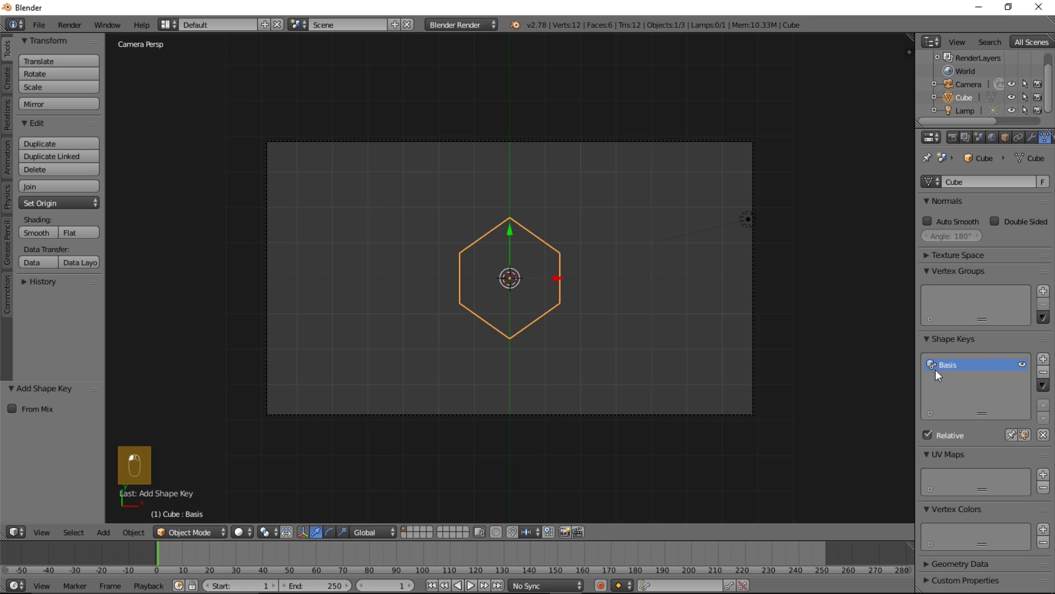
click(1044, 358)
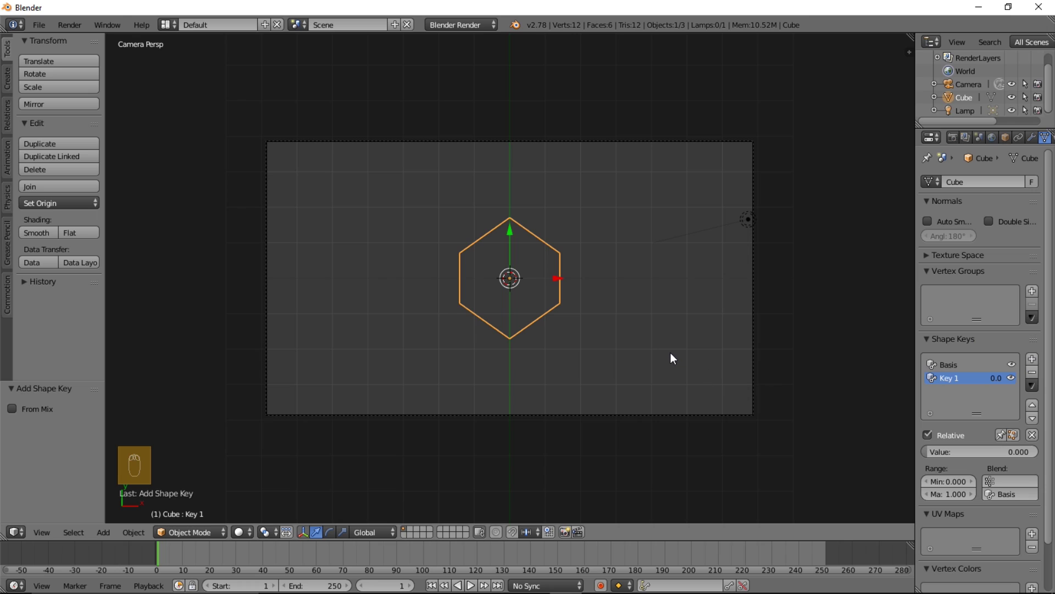
key(Tab)
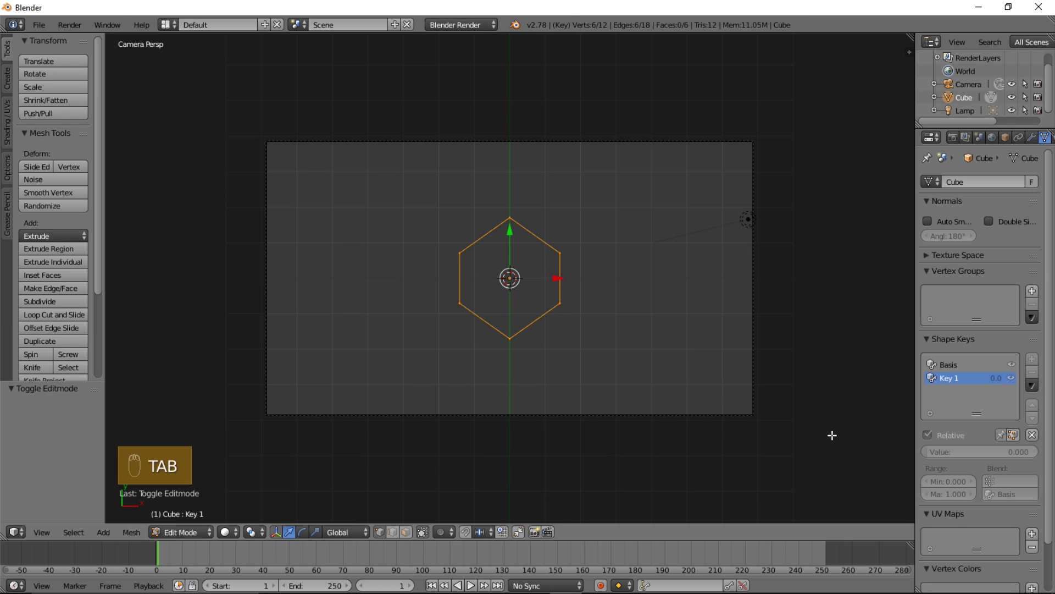
key(s)
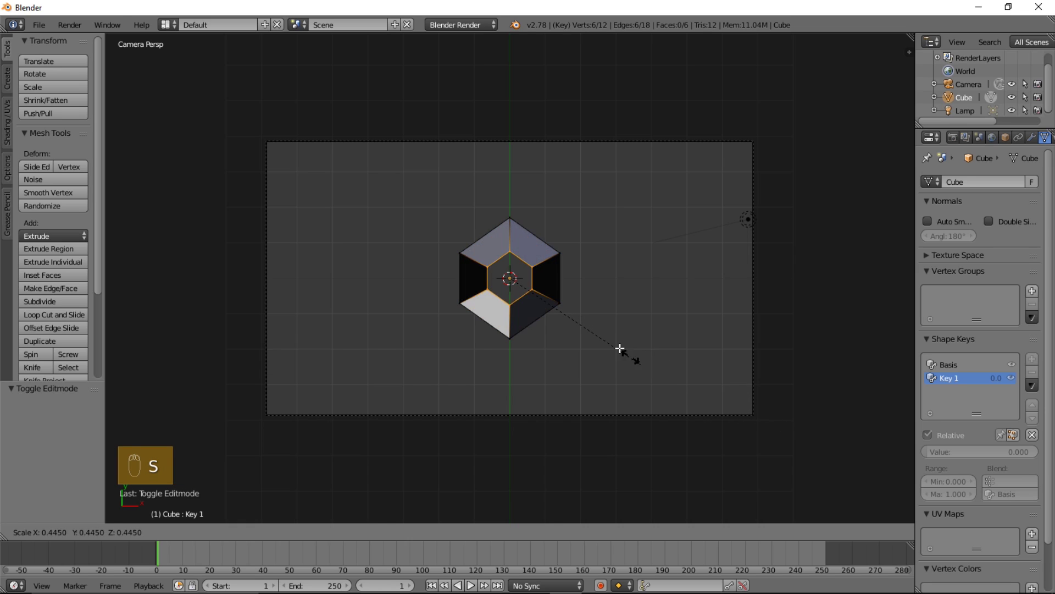
text(s0)
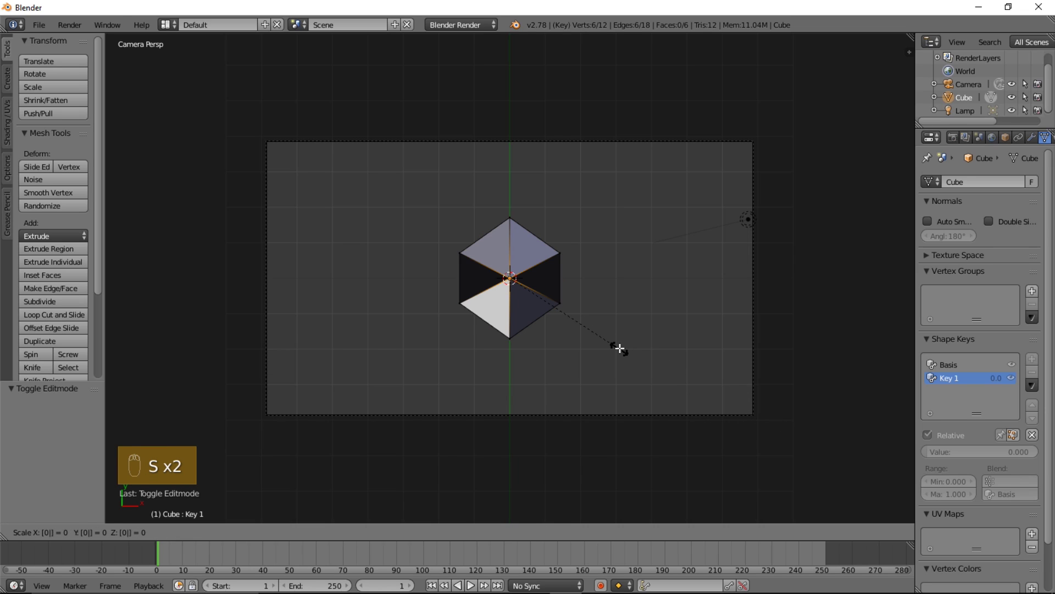
click(619, 348)
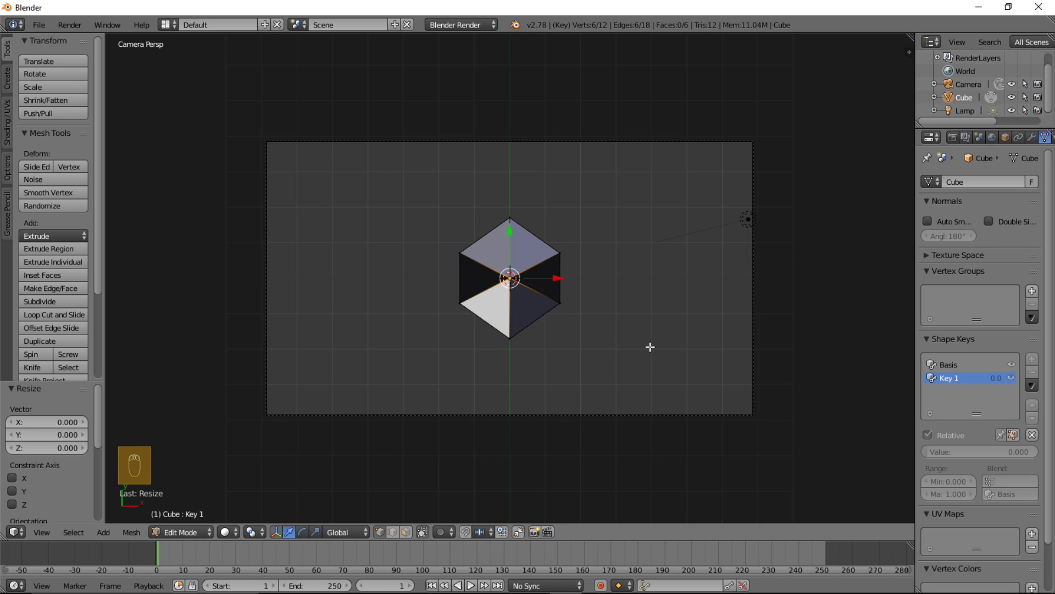
key(Tab)
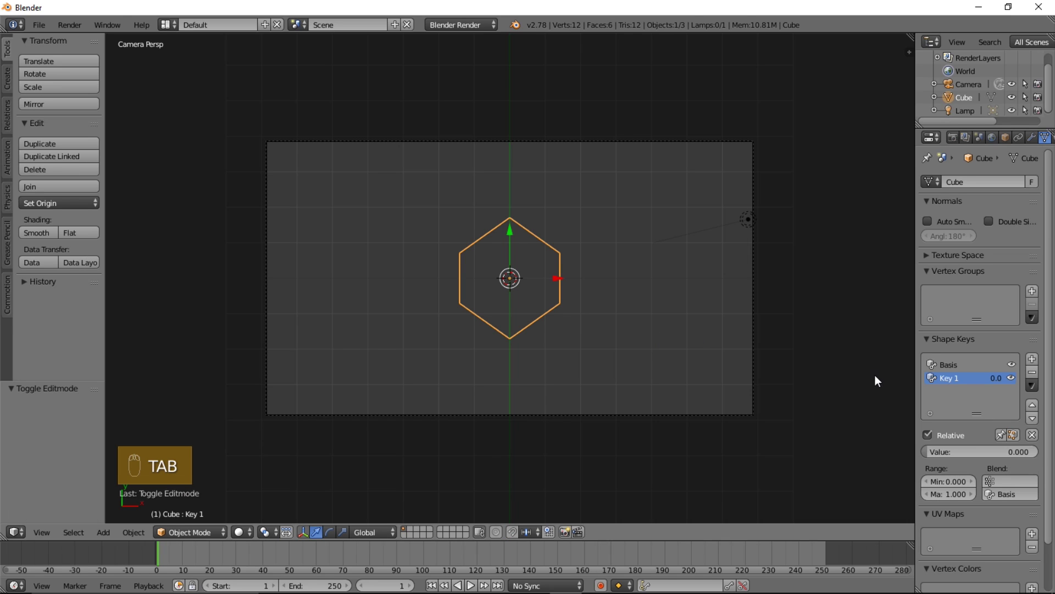
Step: Keyframe Key 1's value at 1 on frame 35 and at 0 on frame 15
mouse_move(933, 452)
mouse_down()
mouse_move(997, 451)
mouse_move(923, 452)
mouse_move(1038, 452)
mouse_move(926, 452)
mouse_move(1038, 453)
mouse_move(965, 452)
mouse_up()
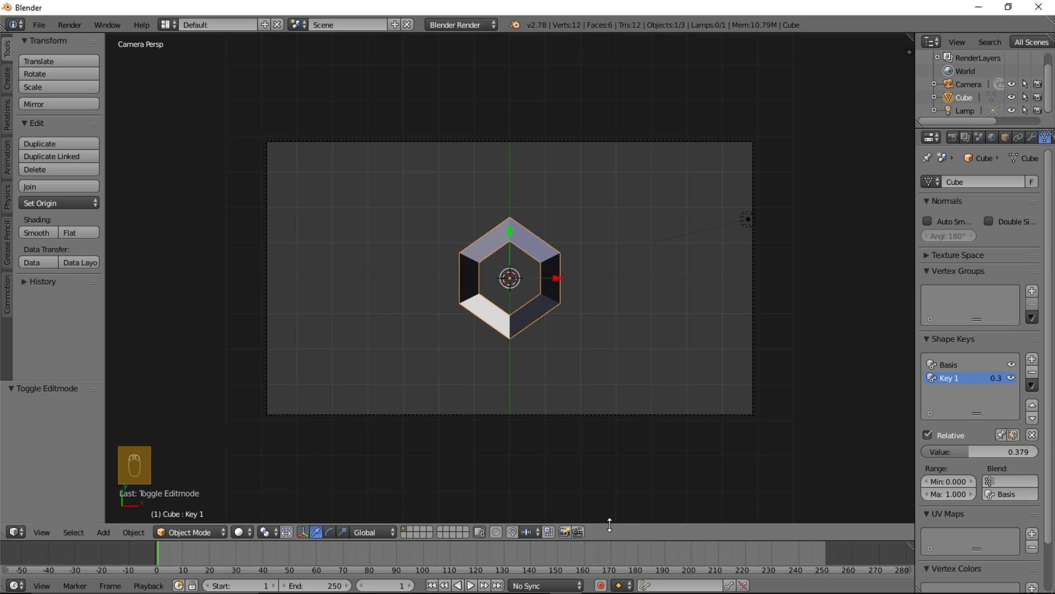
drag(237, 548, 248, 548)
drag(1022, 452, 1051, 455)
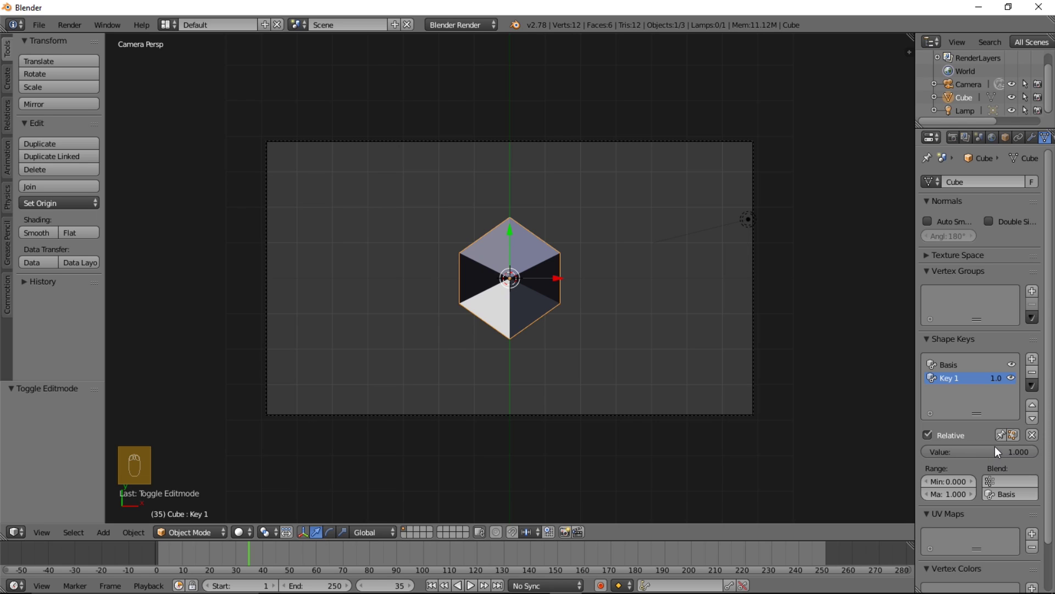
key(i)
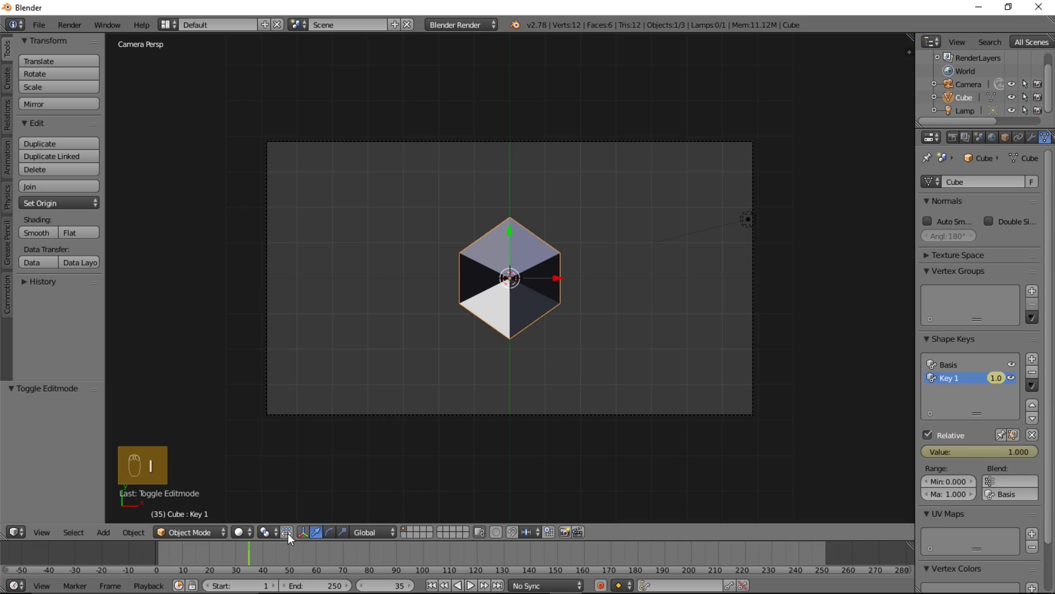
drag(197, 547, 196, 547)
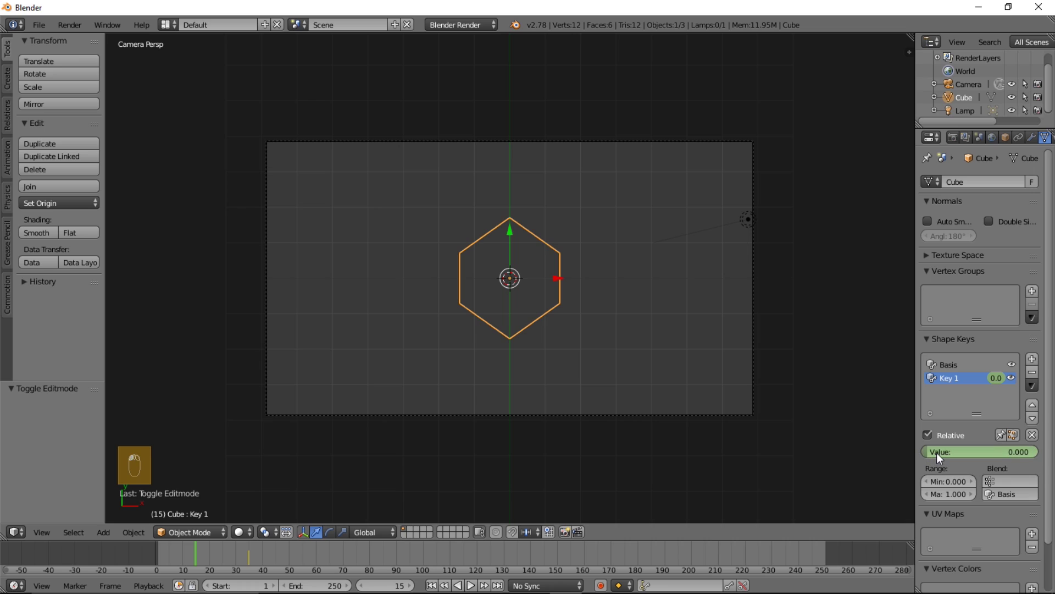
key(i)
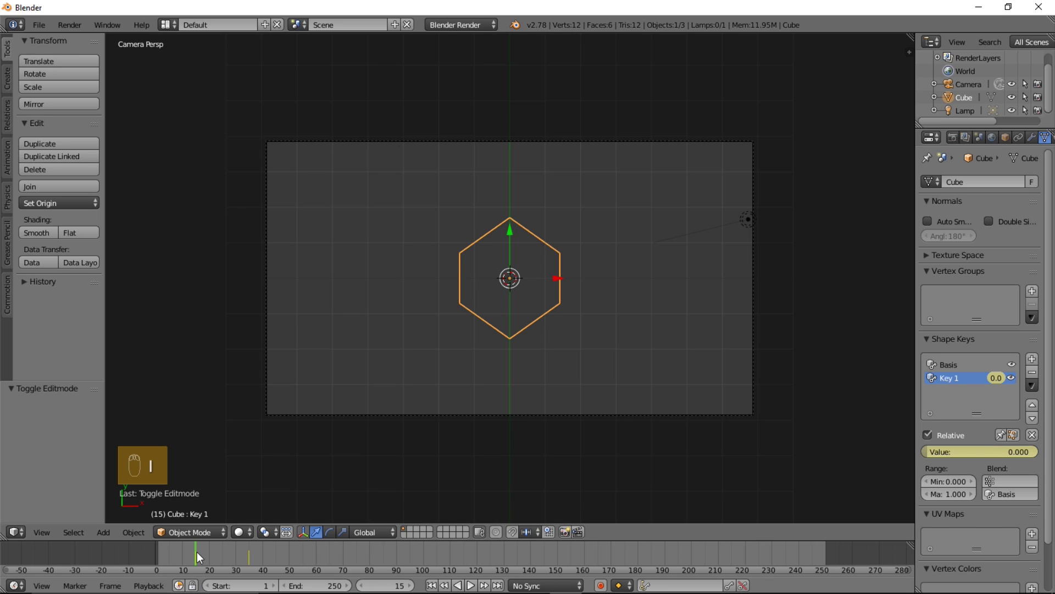
Step: Play the shape-key animation, stop it, and return to frame 15
key(alt+a)
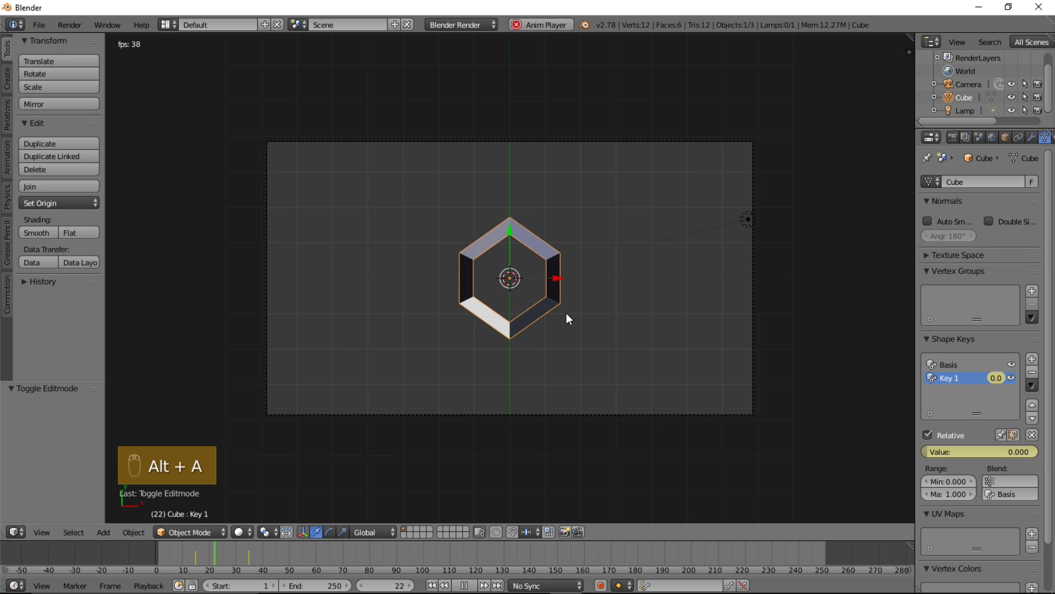
click(187, 545)
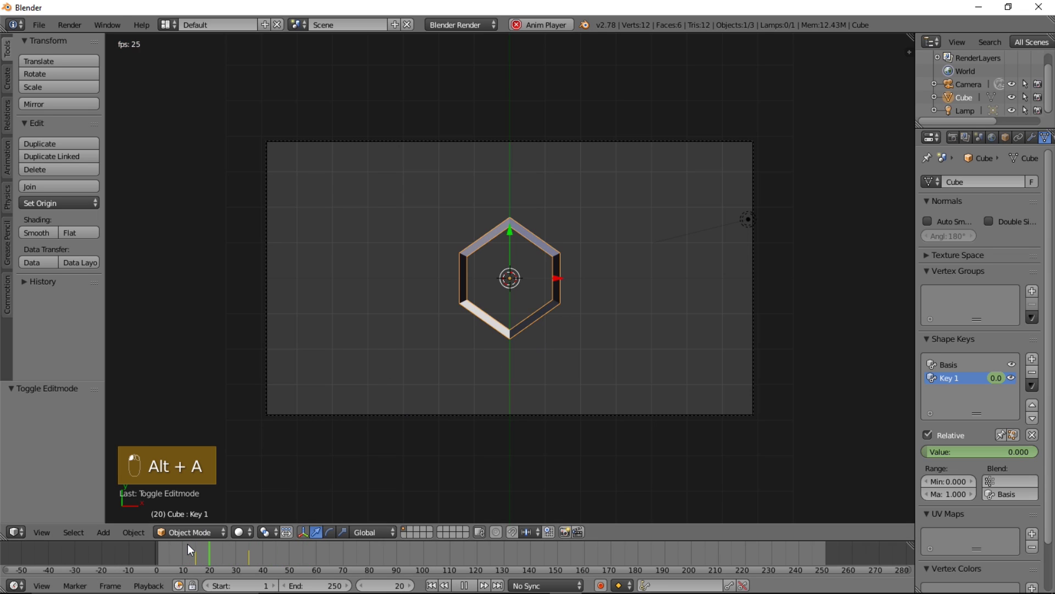
key(alt+a)
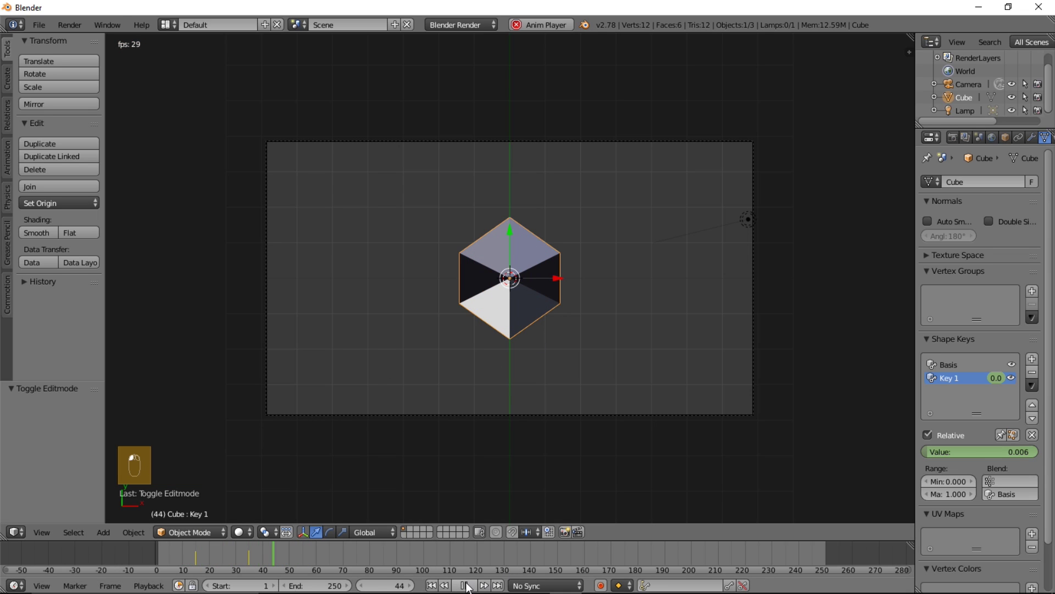
drag(257, 555, 194, 554)
Step: Scale the ring up to 5.809, then play the animation and stop near frame 28
key(s)
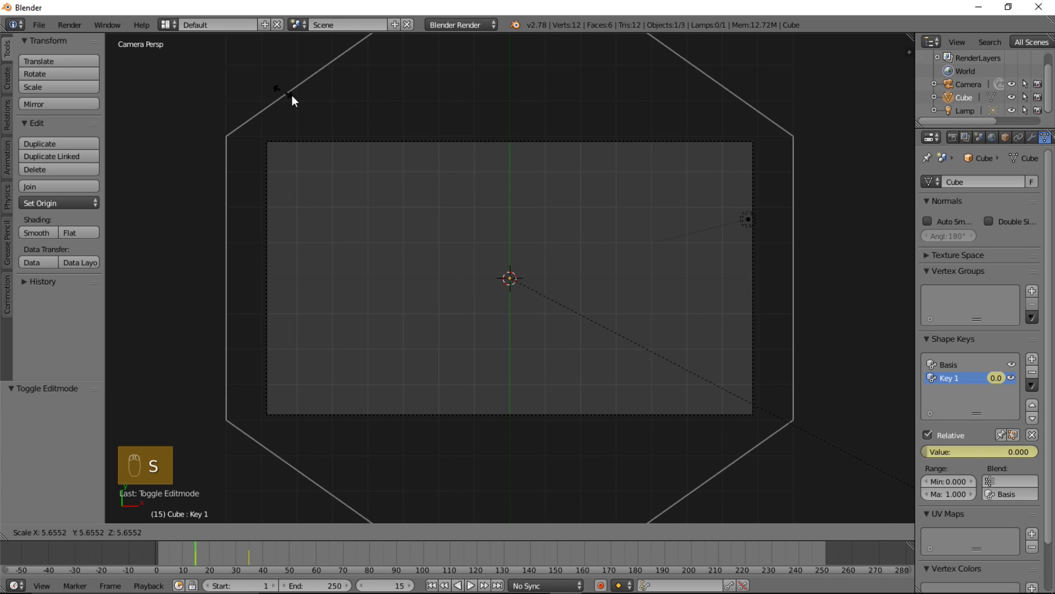
click(298, 100)
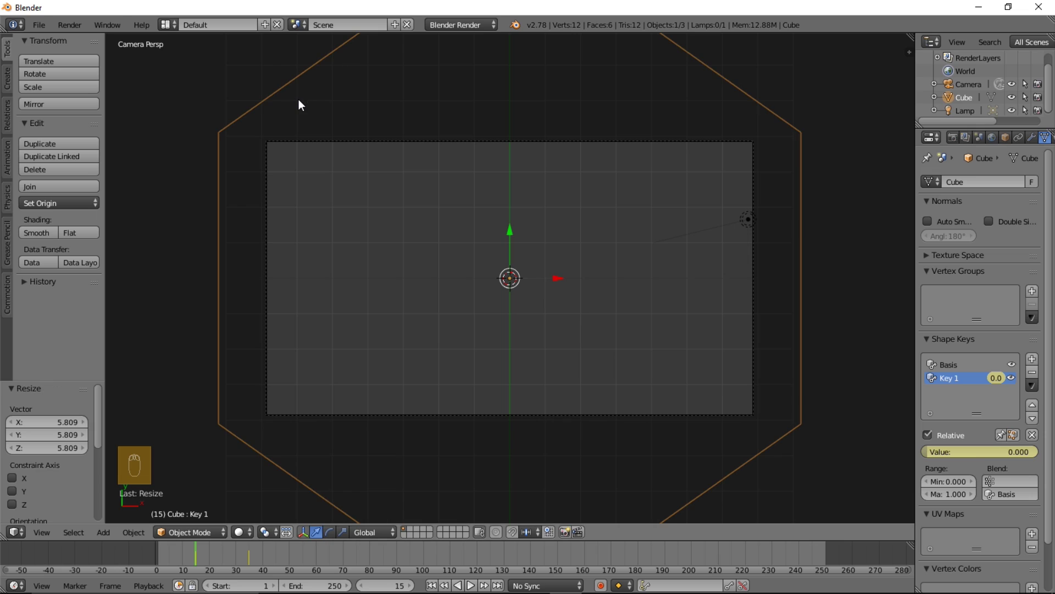
key(alt+a)
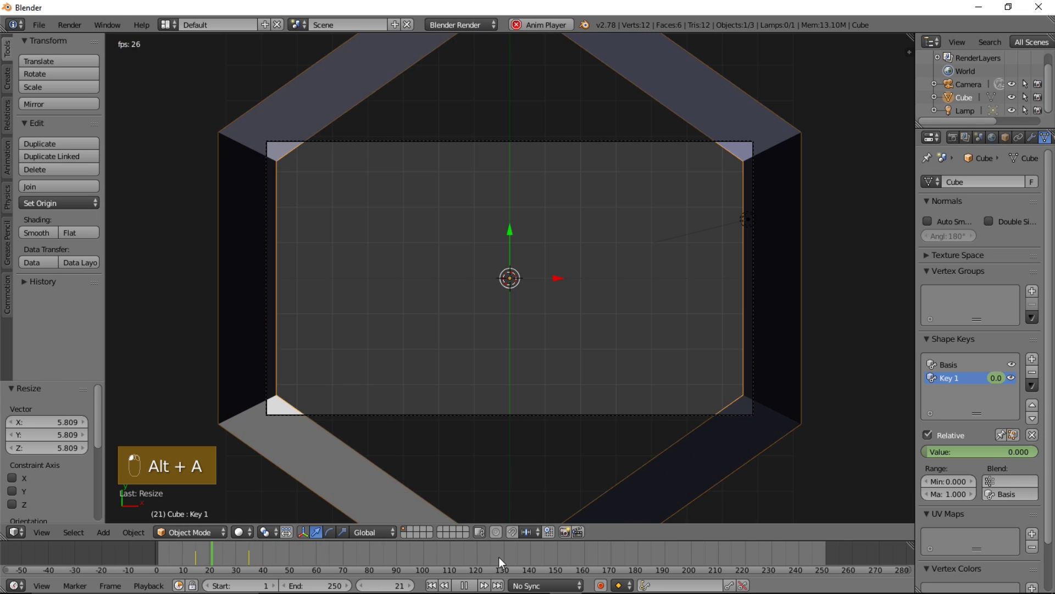
click(263, 557)
mouse_move(235, 557)
mouse_down()
mouse_move(207, 556)
mouse_move(227, 557)
mouse_up()
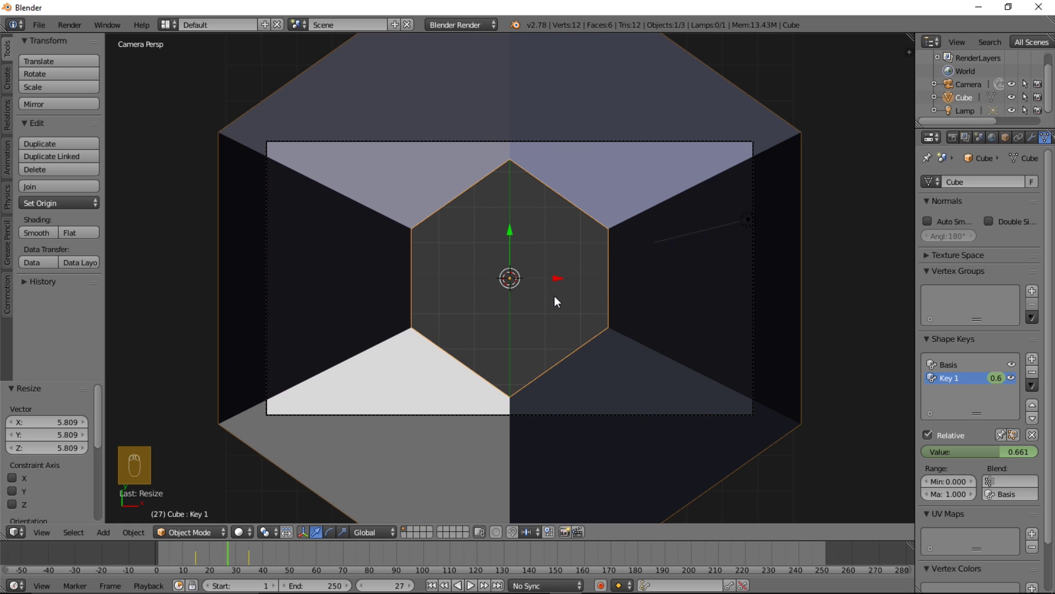